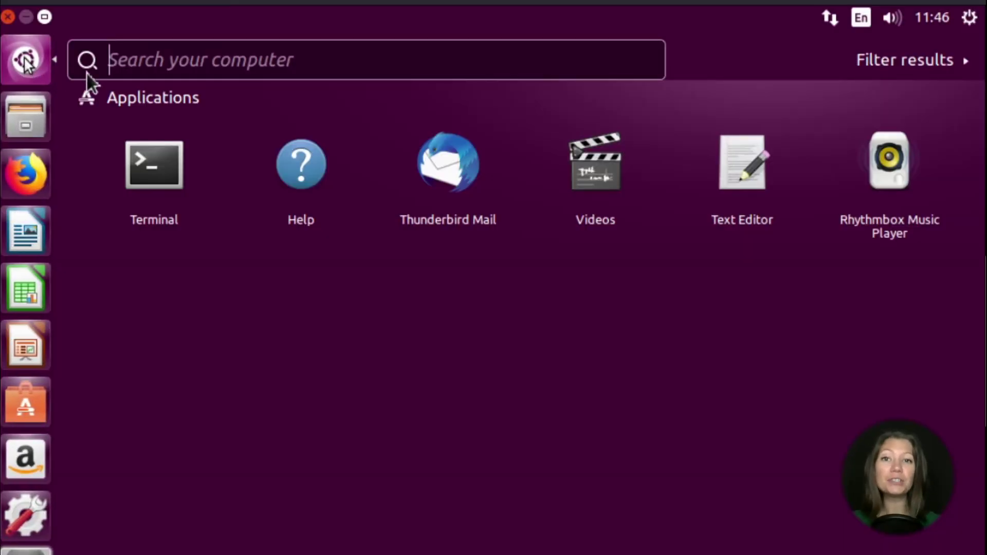
# Step: In a terminal, add ScreenRec's signing key and the screenrec.com stable repository, then install screenrec
pyautogui.click(164, 169)
pyautogui.write('sudo wget -q')
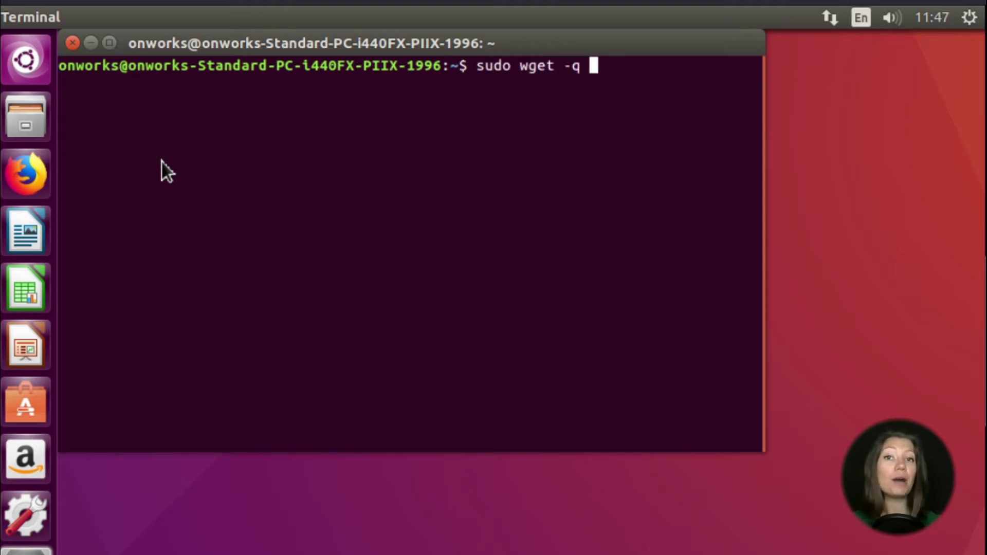
pyautogui.write('-O - https://screenrec.com/')
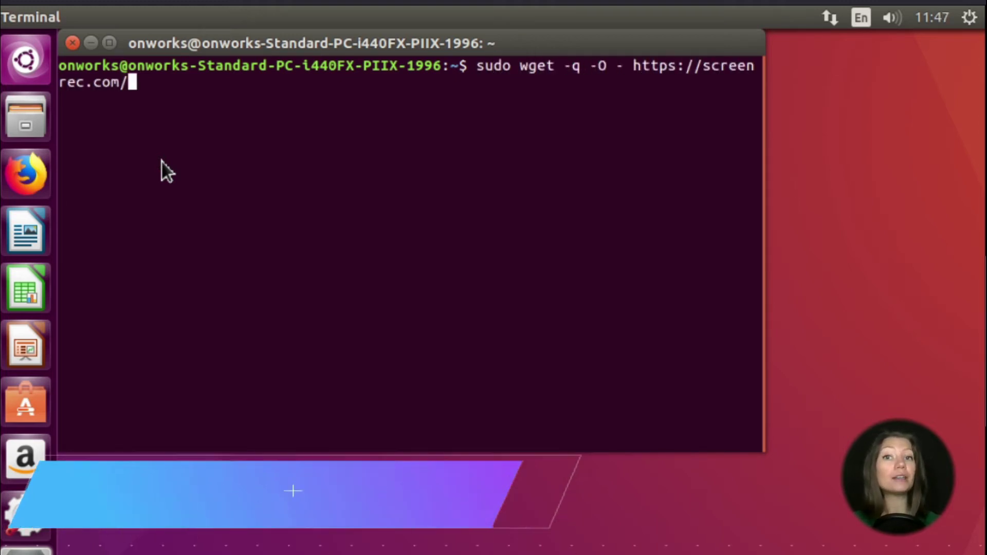
pyautogui.write('download/pub.asc | sudo apt-key add -')
pyautogui.press('Return')
pyautogui.press('Return')
pyautogui.write('sudo ')
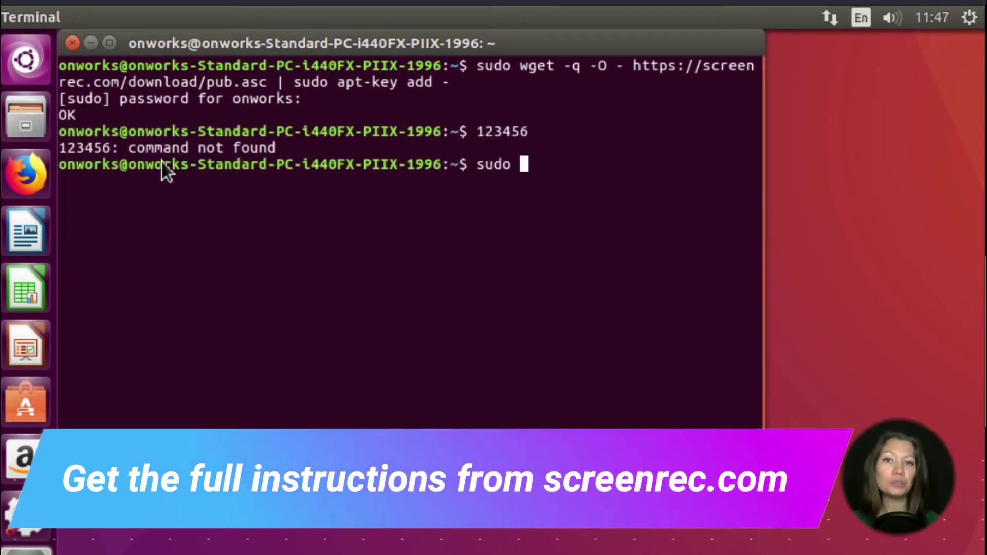
pyautogui.write("add-apt-repository 'deb https://screenrec.com/ddownload/u")
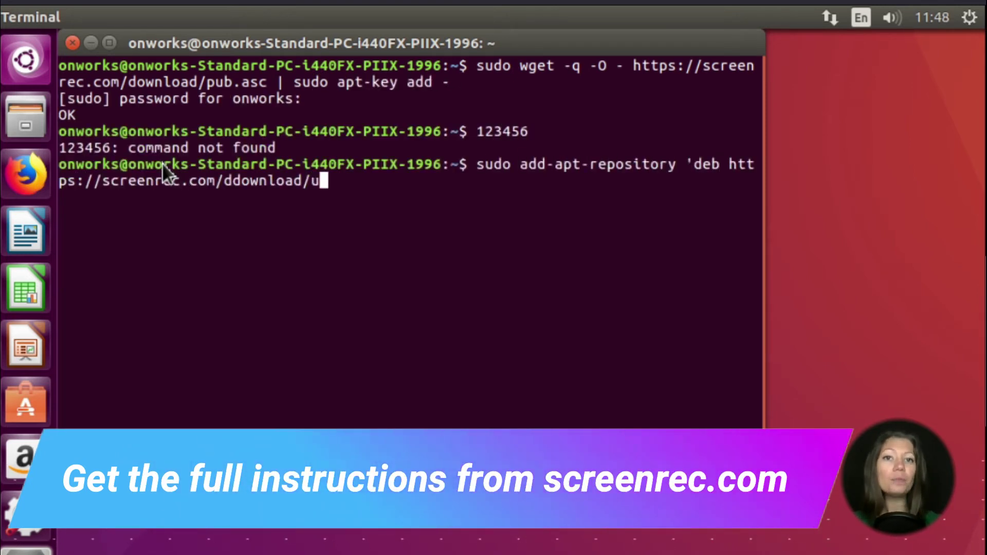
pyautogui.write("buntu stable main'")
pyautogui.press('Return')
pyautogui.write('sudo apt-get')
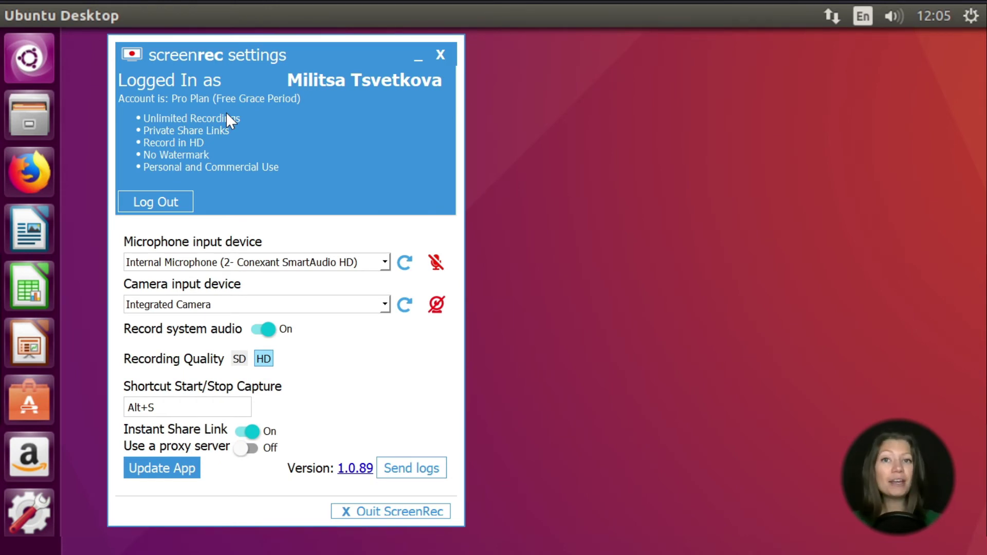
# Step: Keep Internal Microphone as the input device and close the ScreenRec settings
pyautogui.click(384, 263)
pyautogui.click(371, 279)
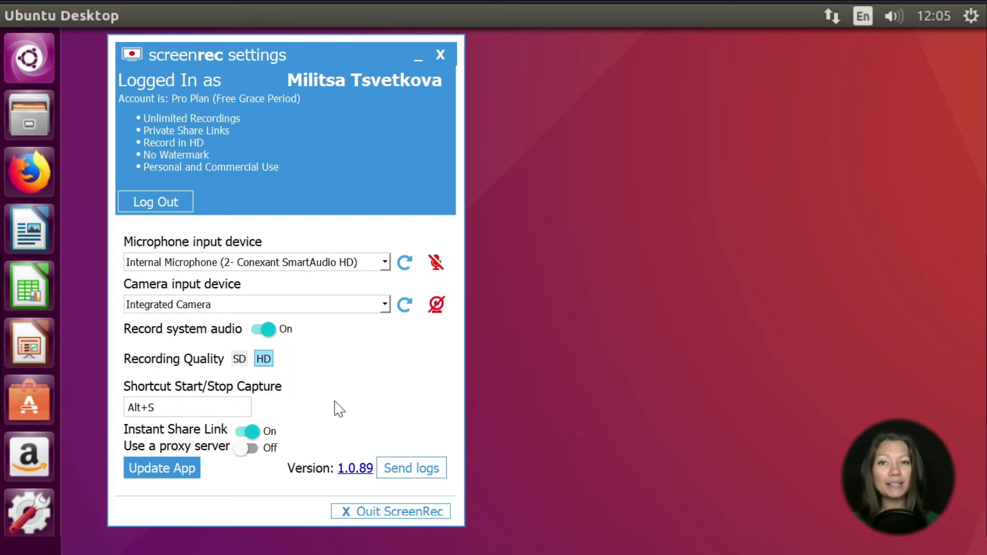
pyautogui.click(440, 55)
# Step: Record a video of a region covering most of the desktop
pyautogui.hotkey('alt', 's')
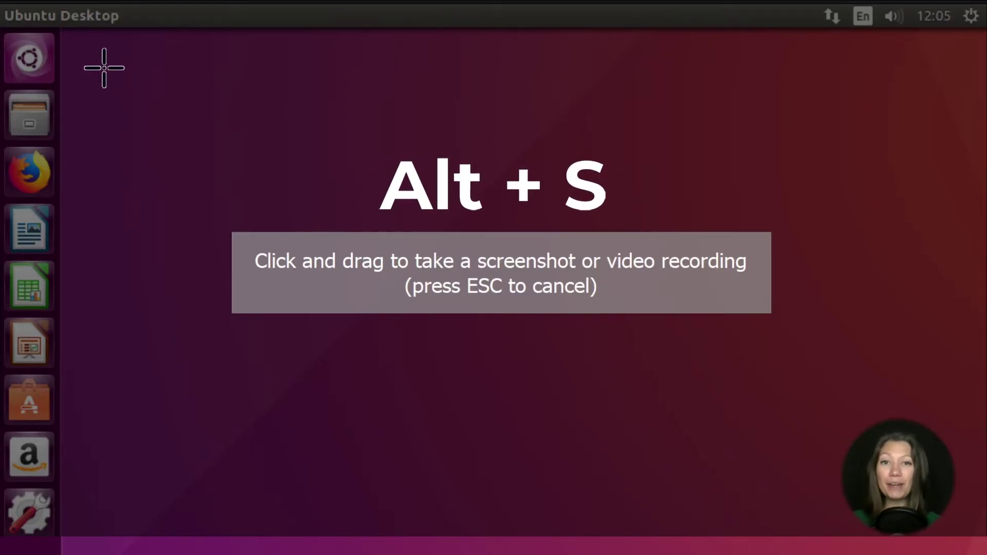
pyautogui.moveTo(104, 68); pyautogui.dragTo(906, 497)
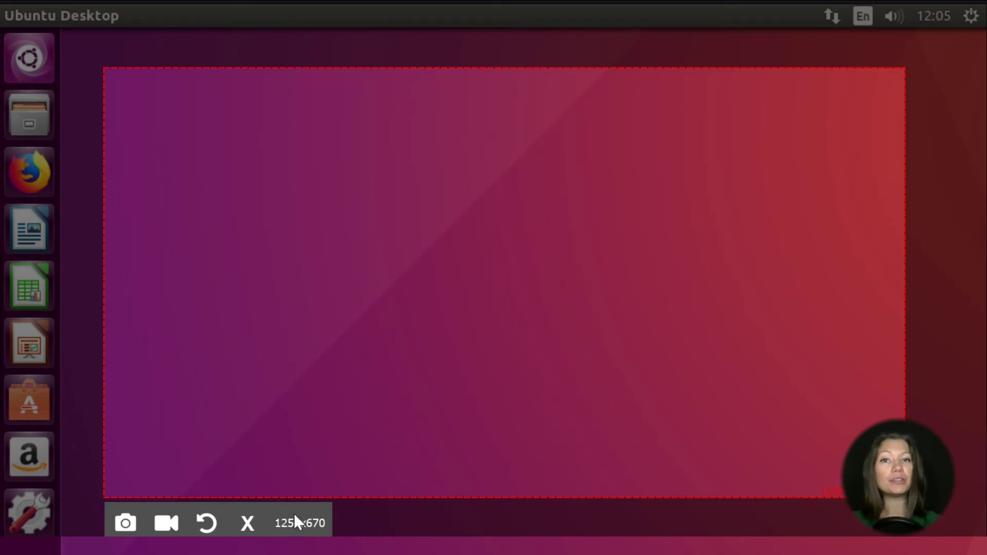
pyautogui.click(165, 524)
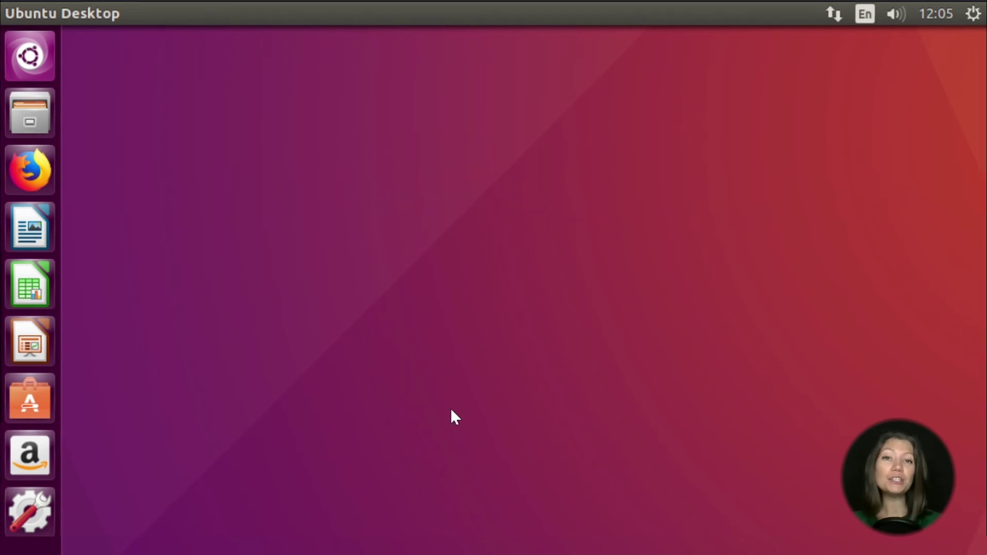
# Step: Take a screenshot of a smaller 1019x555 region
pyautogui.hotkey('alt', 's')
pyautogui.moveTo(142, 100); pyautogui.dragTo(779, 449)
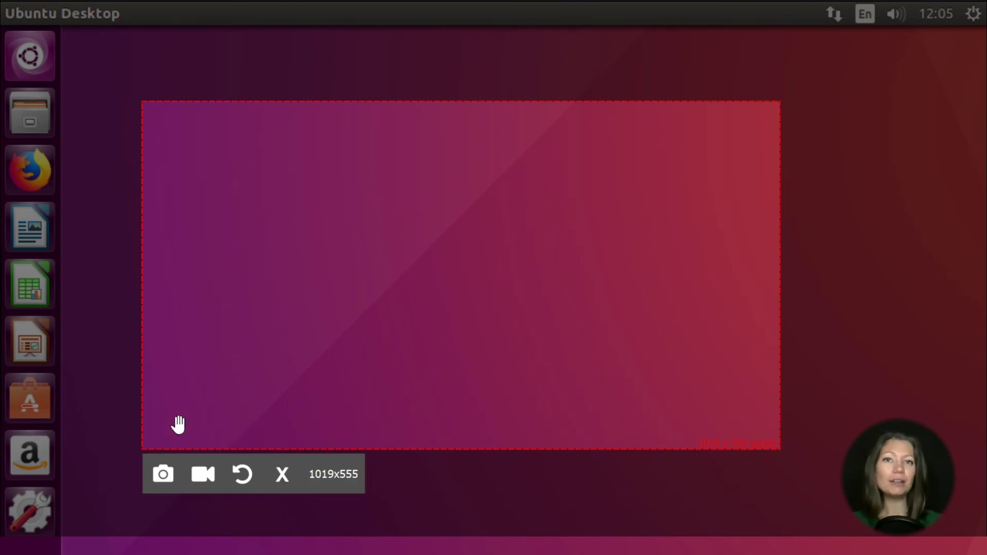
pyautogui.click(169, 484)
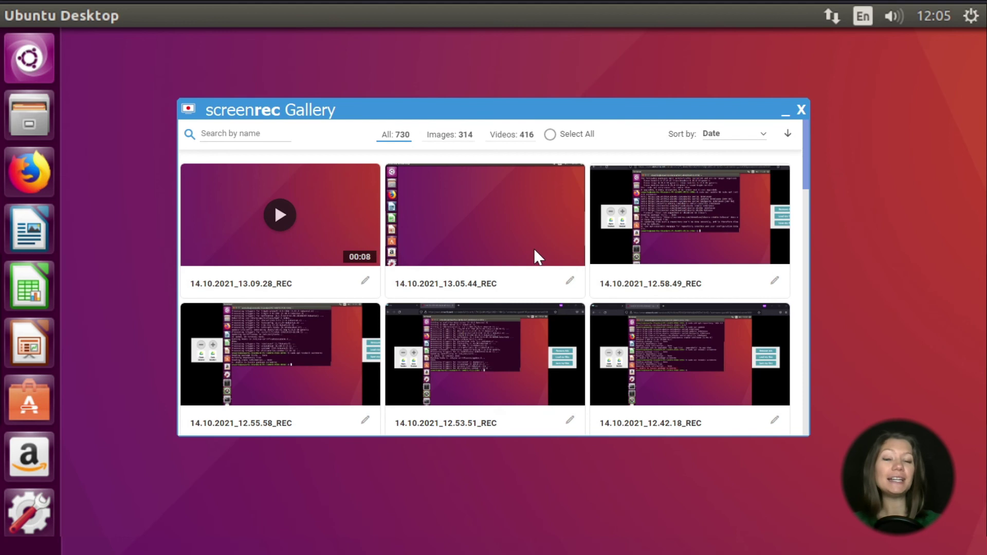
pyautogui.scroll(-2, 534, 250)
pyautogui.scroll(-3, 535, 249)
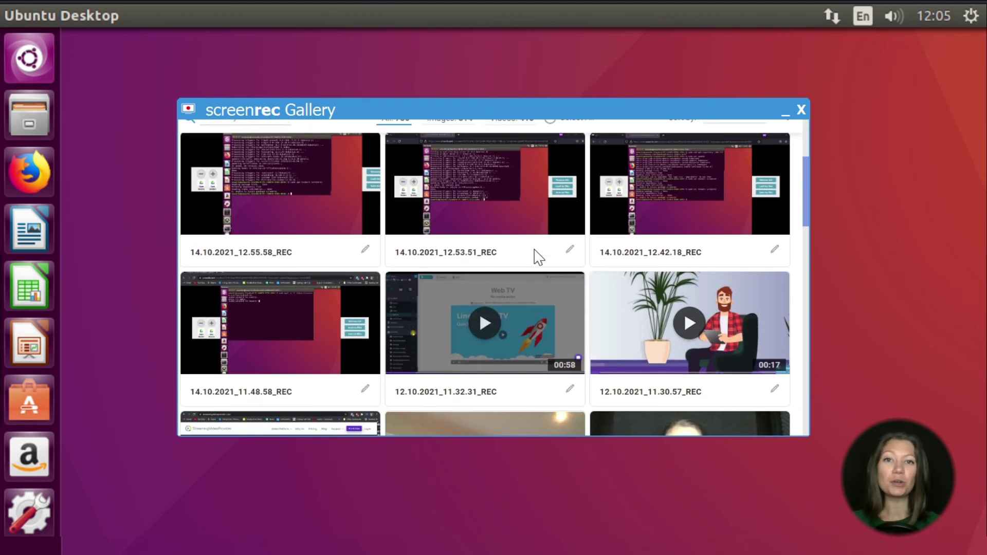
pyautogui.scroll(5, 534, 249)
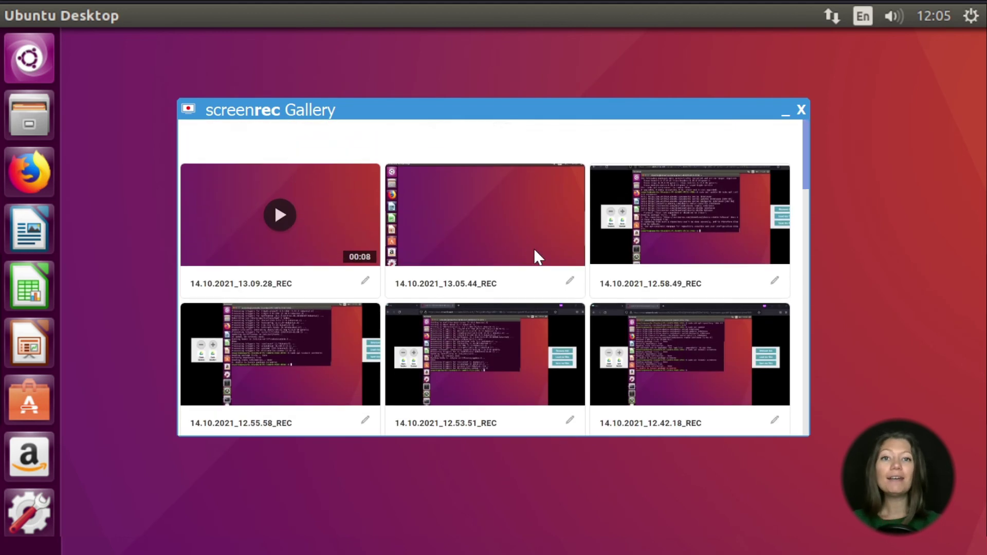
pyautogui.click(801, 111)
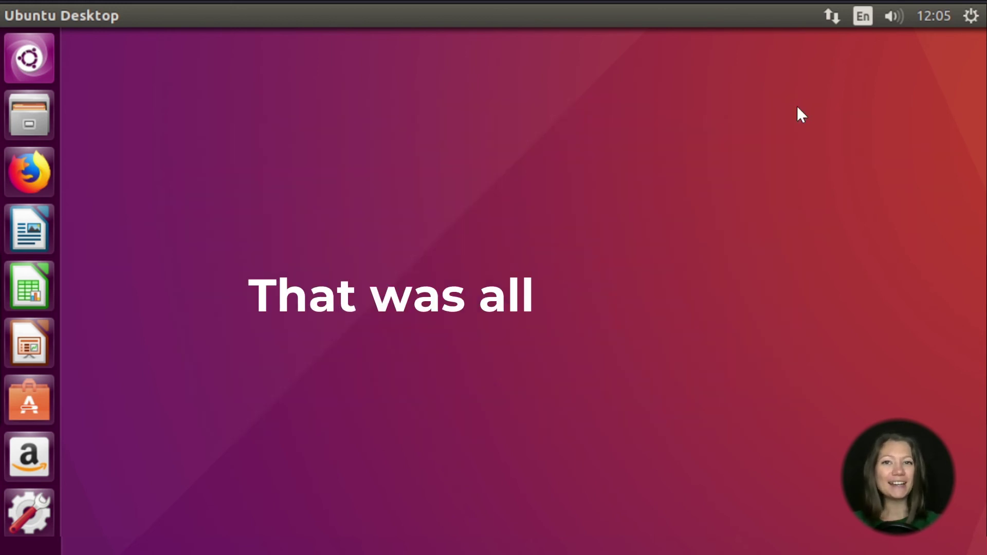